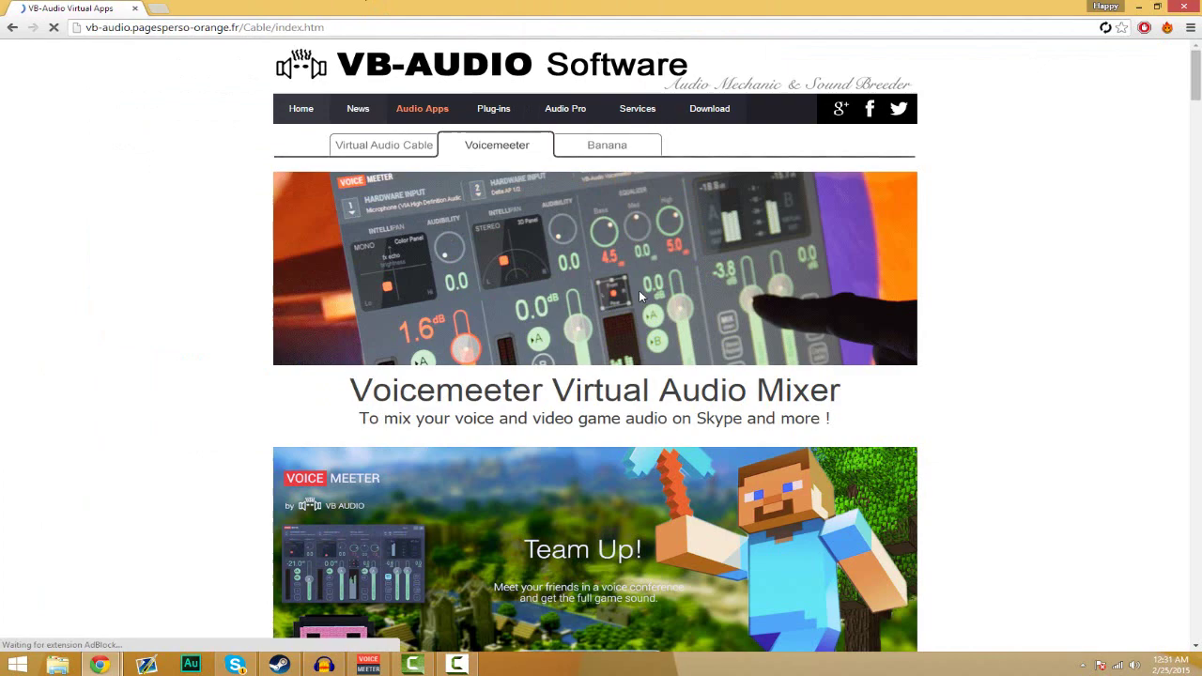
# Step: Download the VB-CABLE driver package VBCABLEDriver_Pack42b.zip from the Virtual Audio Cable page
pyautogui.scroll(-2, 498, 248)
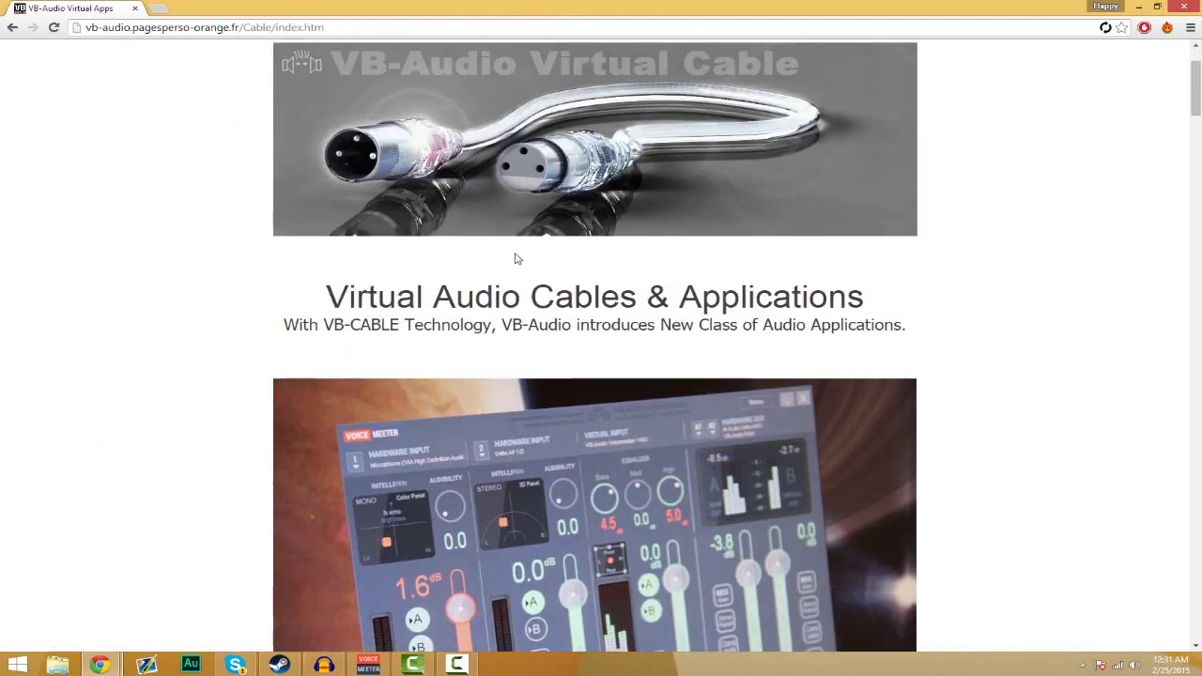
pyautogui.scroll(2, 515, 259)
pyautogui.scroll(-3, 514, 259)
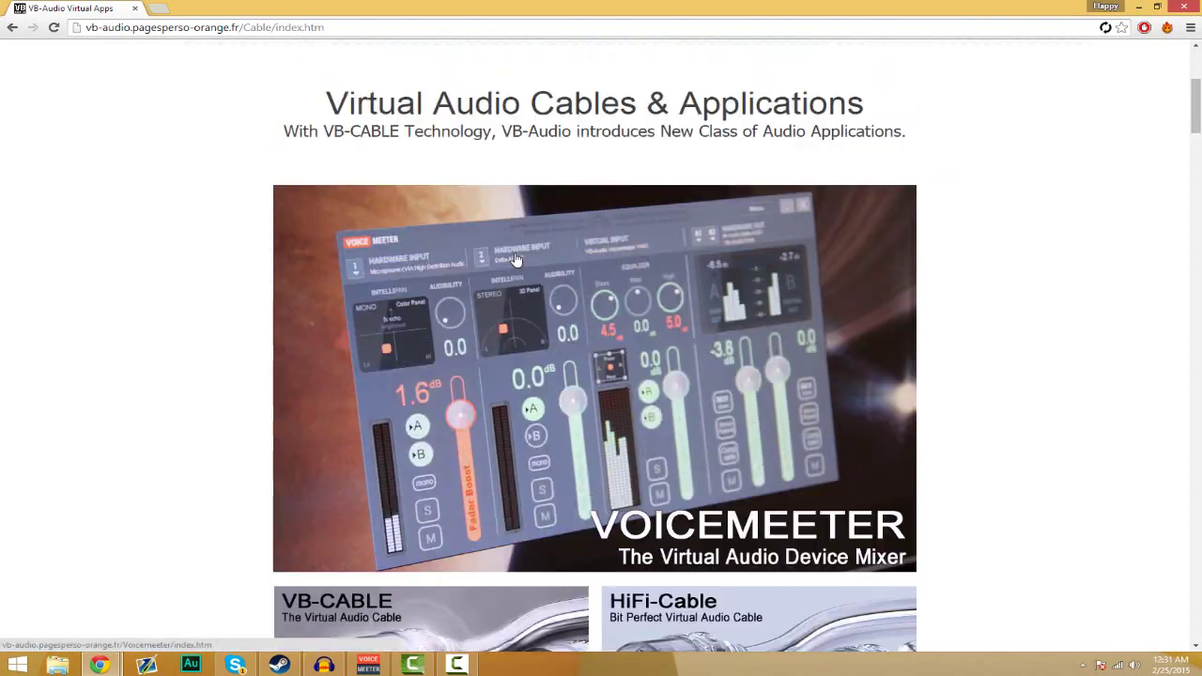
pyautogui.scroll(-10, 514, 259)
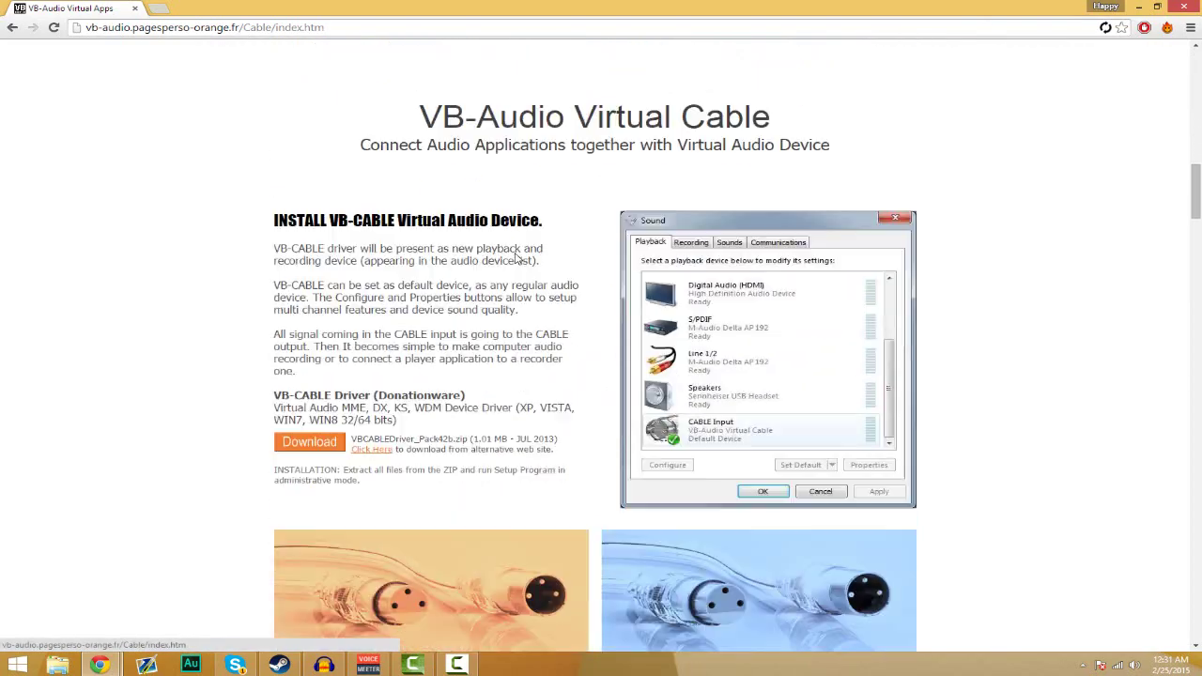
pyautogui.scroll(-1, 514, 259)
pyautogui.scroll(1, 515, 259)
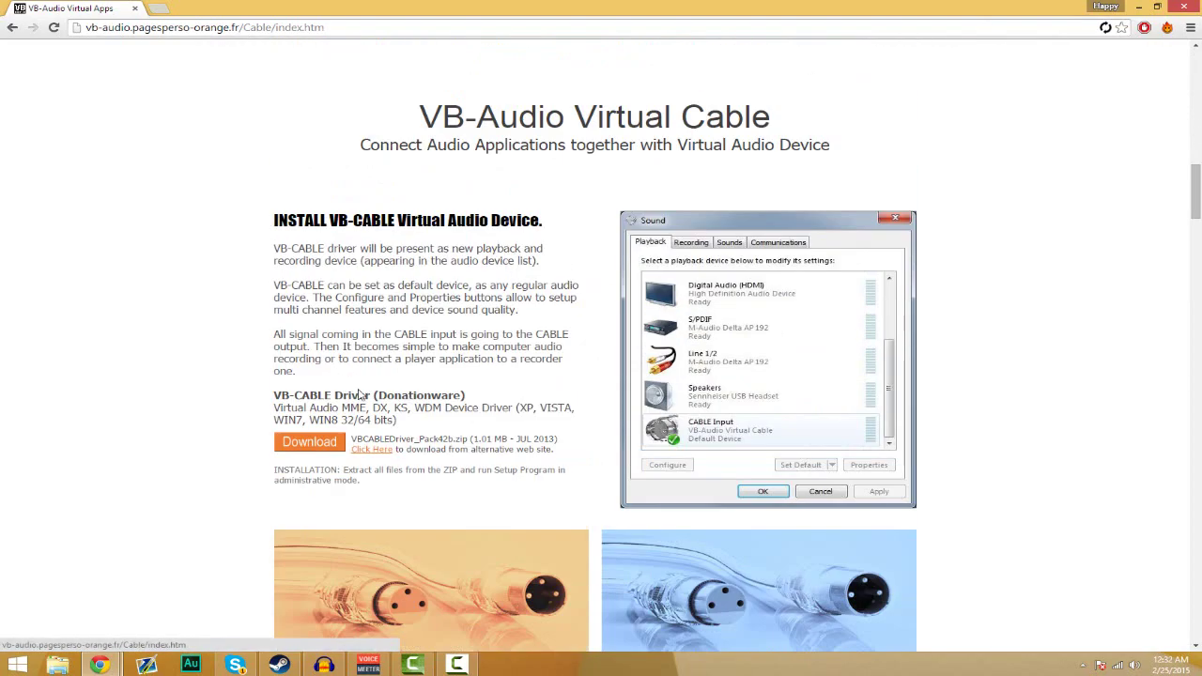
pyautogui.click(310, 441)
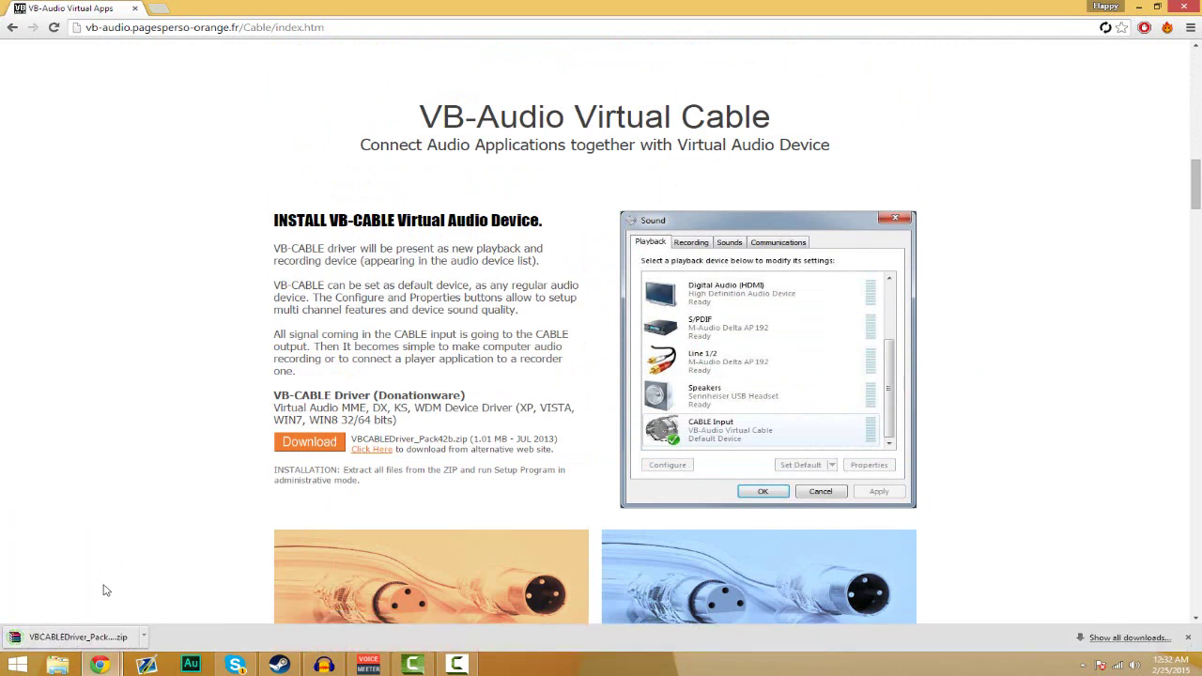
# Step: Open the downloaded VB-CABLE archive and run VBCABLE_Setup_x64.exe from it
pyautogui.click(120, 639)
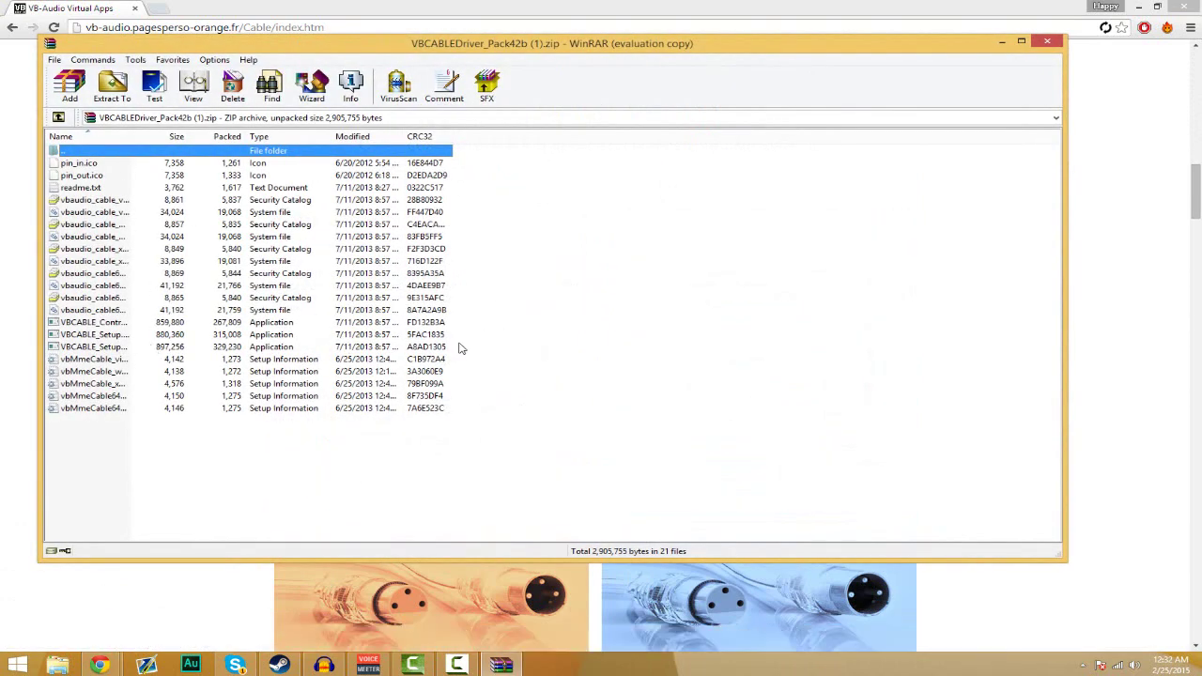
pyautogui.moveTo(461, 347); pyautogui.dragTo(322, 339)
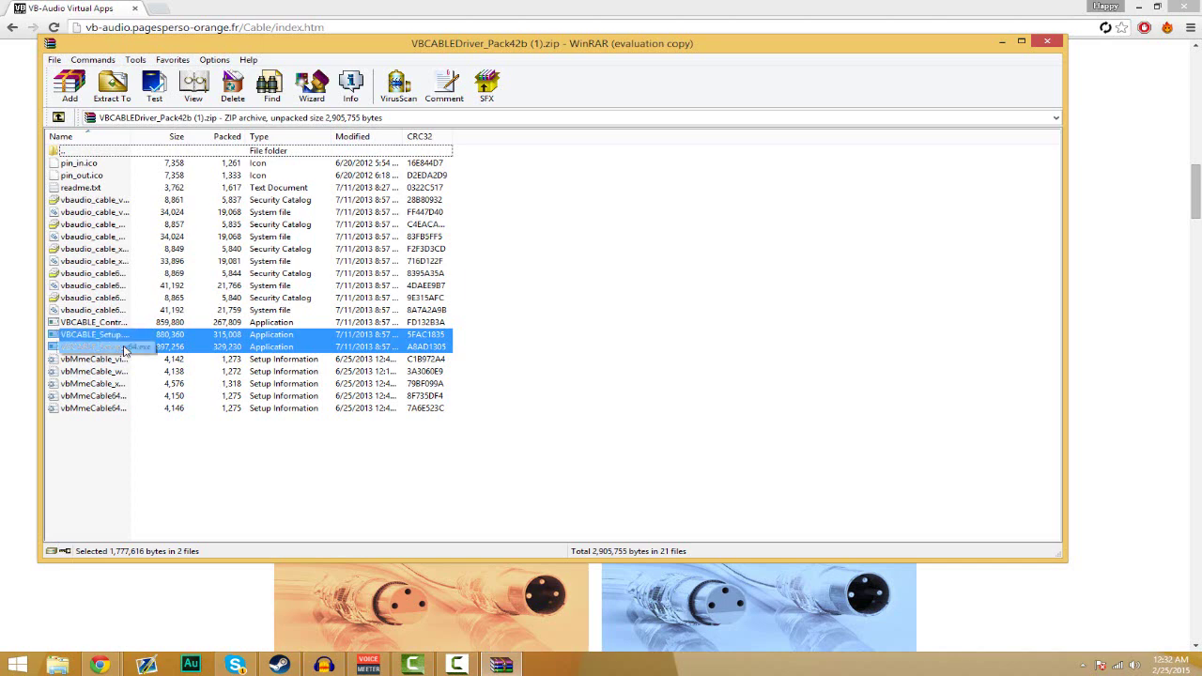
pyautogui.doubleClick(123, 348)
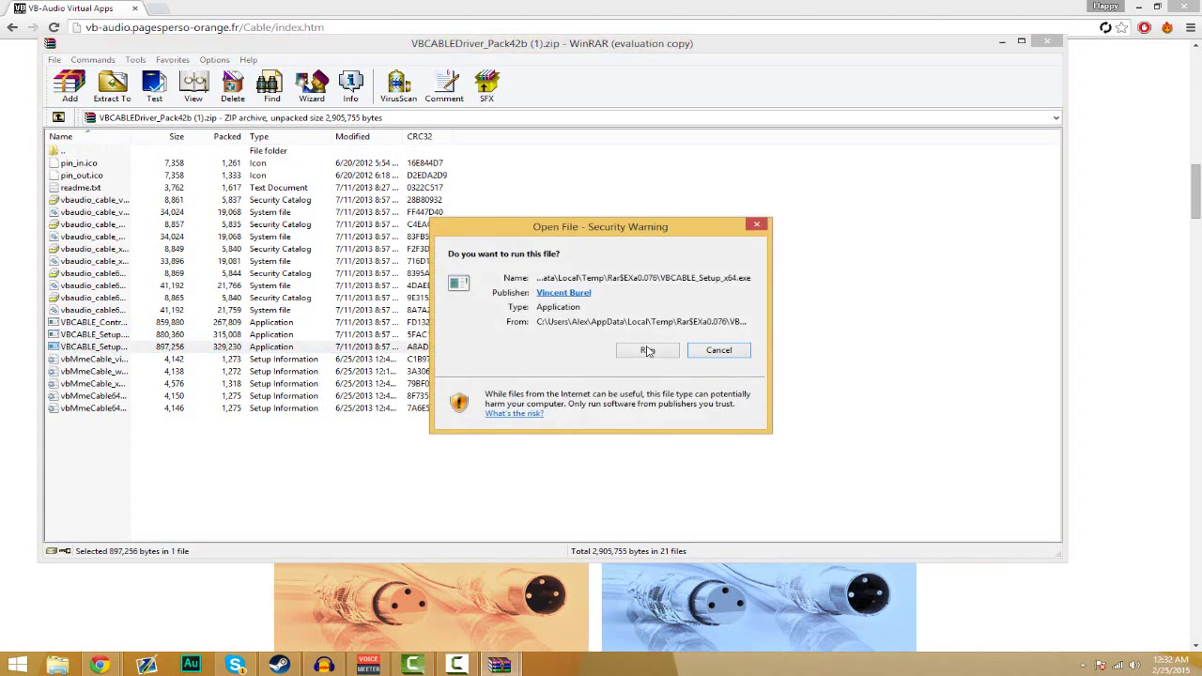
pyautogui.click(647, 351)
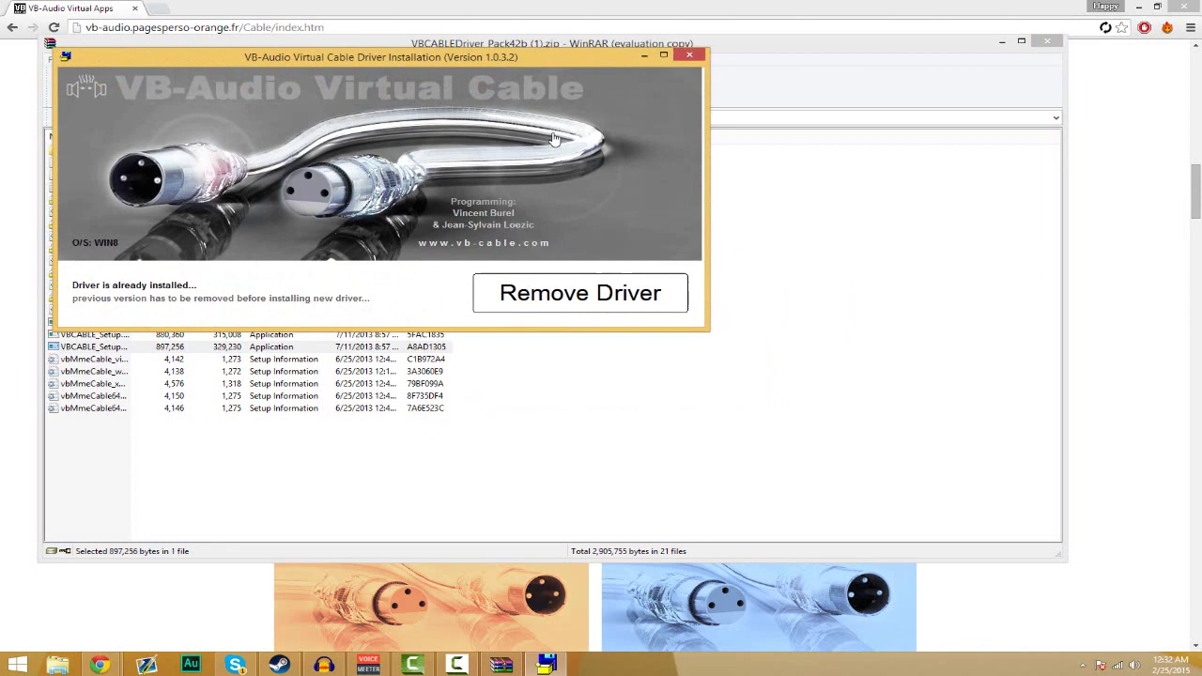
# Step: Reposition the VB-CABLE installer for viewing and close it along with the archive, without removing the driver
pyautogui.moveTo(472, 64); pyautogui.dragTo(695, 99)
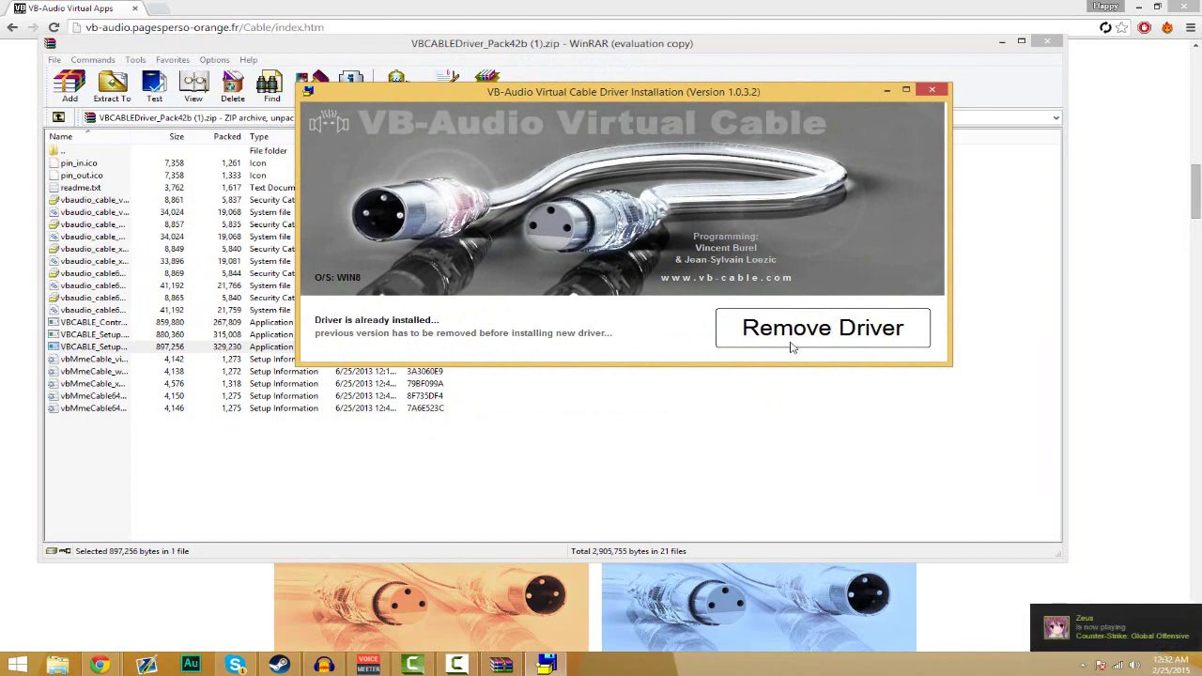
pyautogui.moveTo(558, 97)
pyautogui.mouseDown()
pyautogui.moveTo(521, 88)
pyautogui.moveTo(552, 97)
pyautogui.mouseUp()
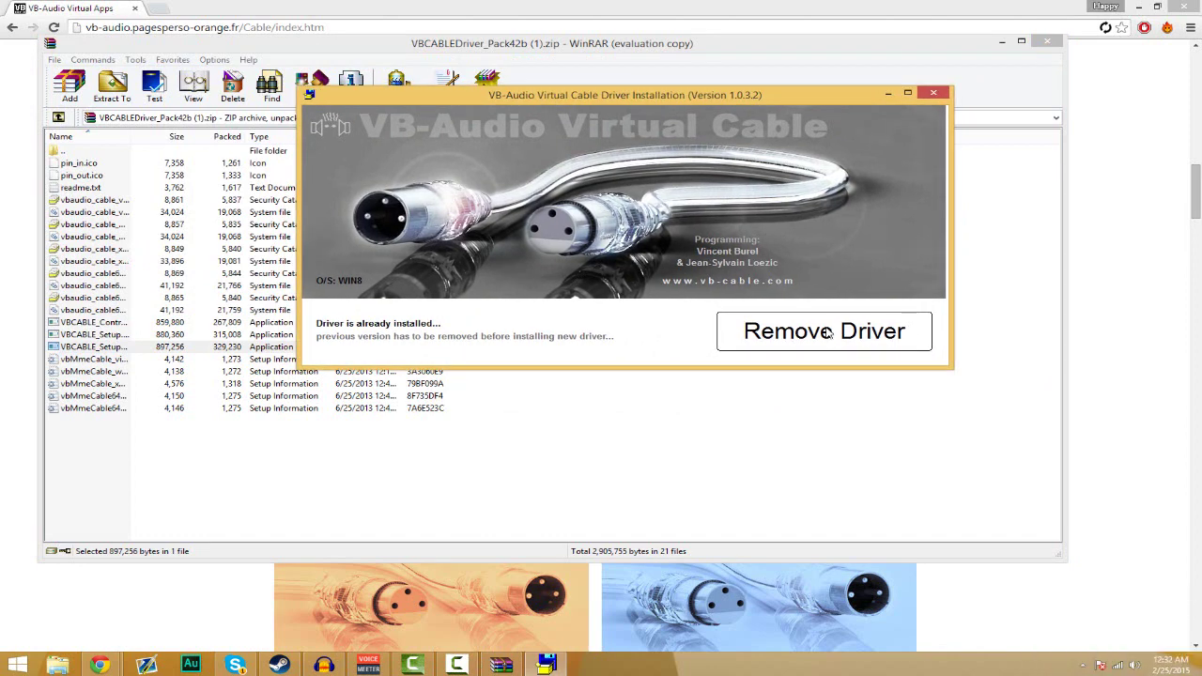
pyautogui.click(933, 94)
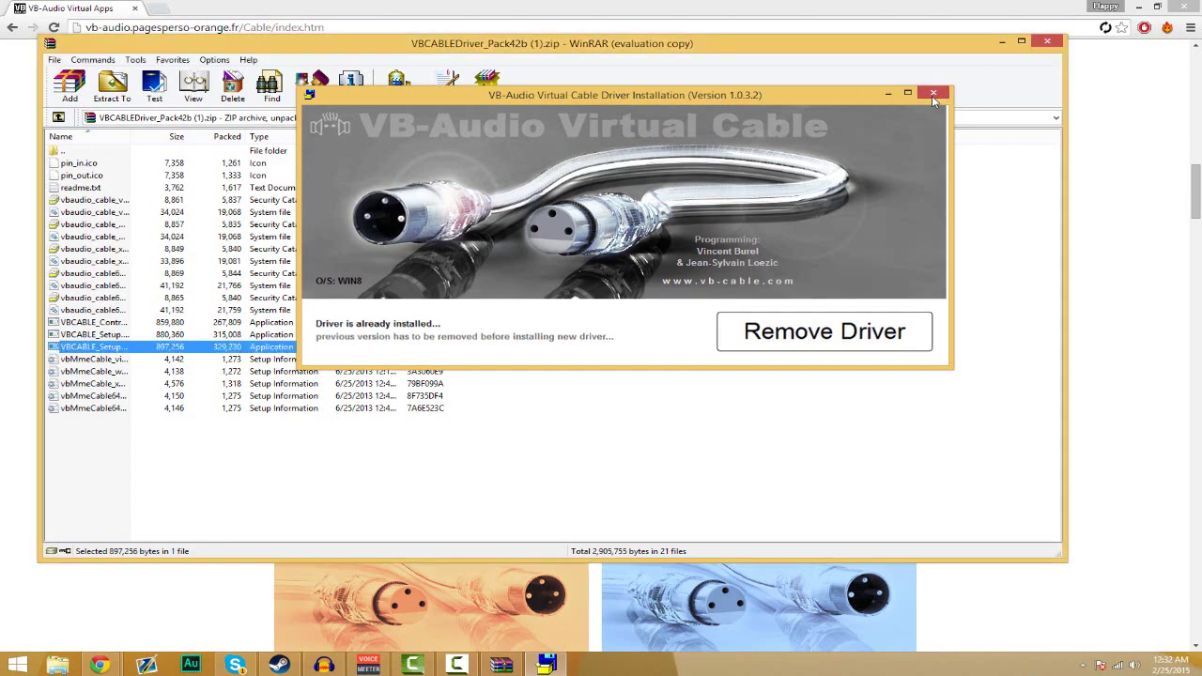
pyautogui.click(1047, 41)
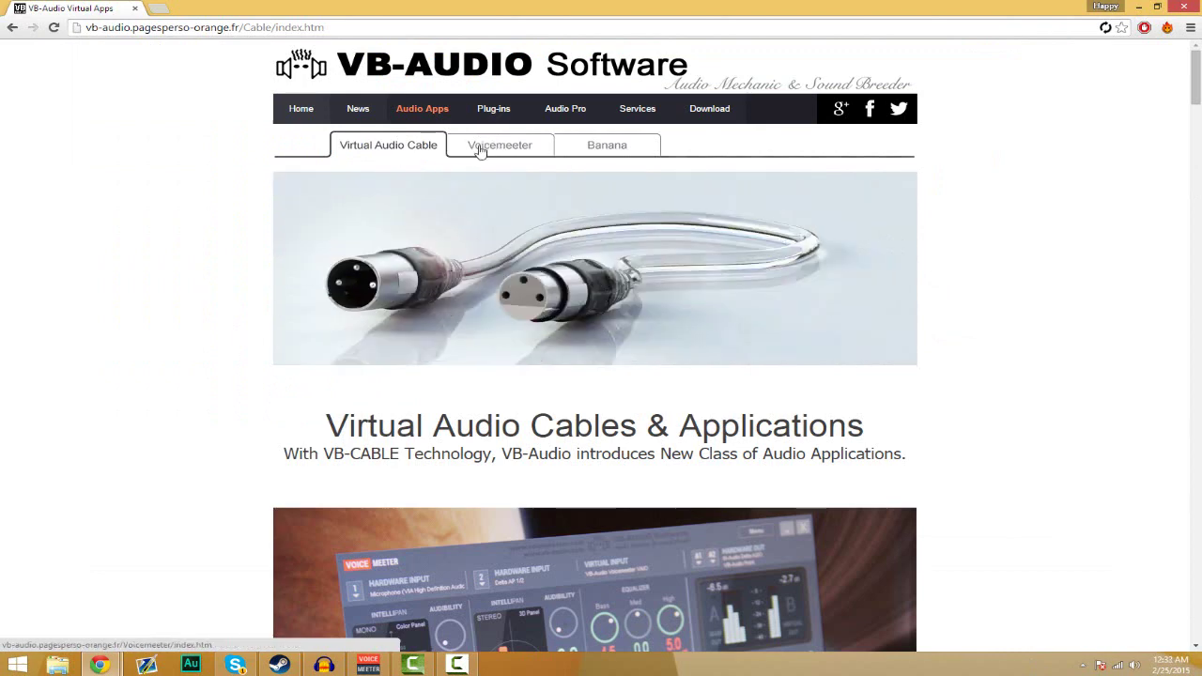
# Step: Go to the Voicemeeter page of the VB-Audio site and download the Voicemeeter setup archive
pyautogui.click(479, 148)
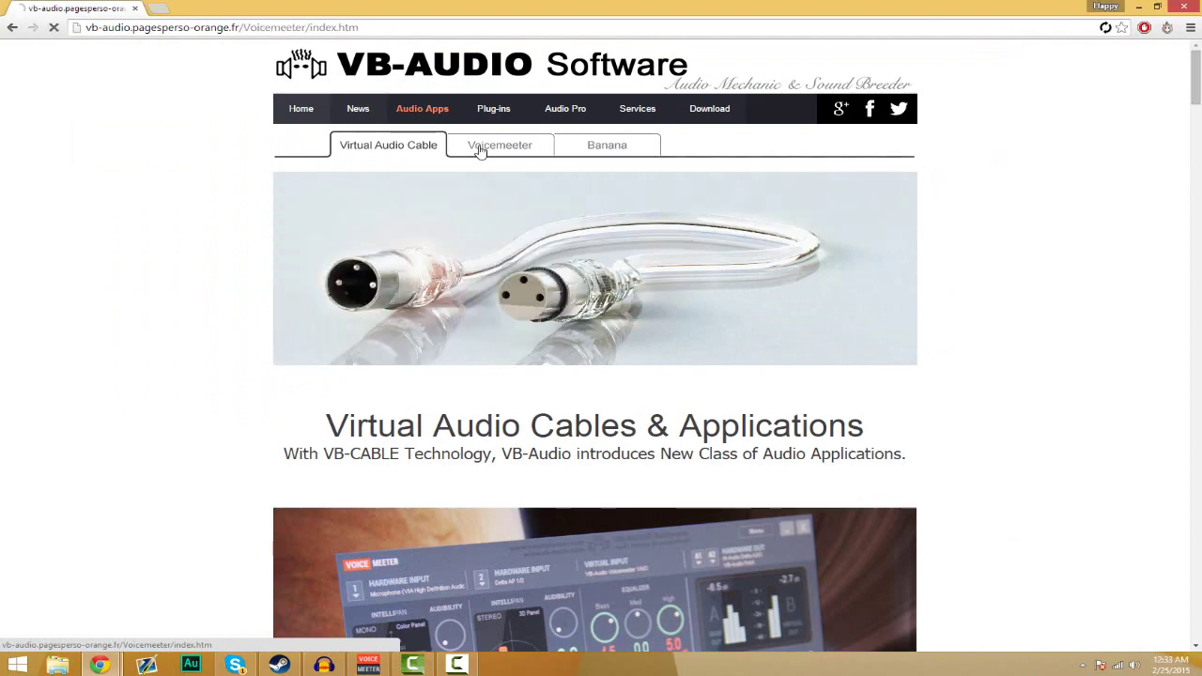
pyautogui.scroll(-3, 180, 242)
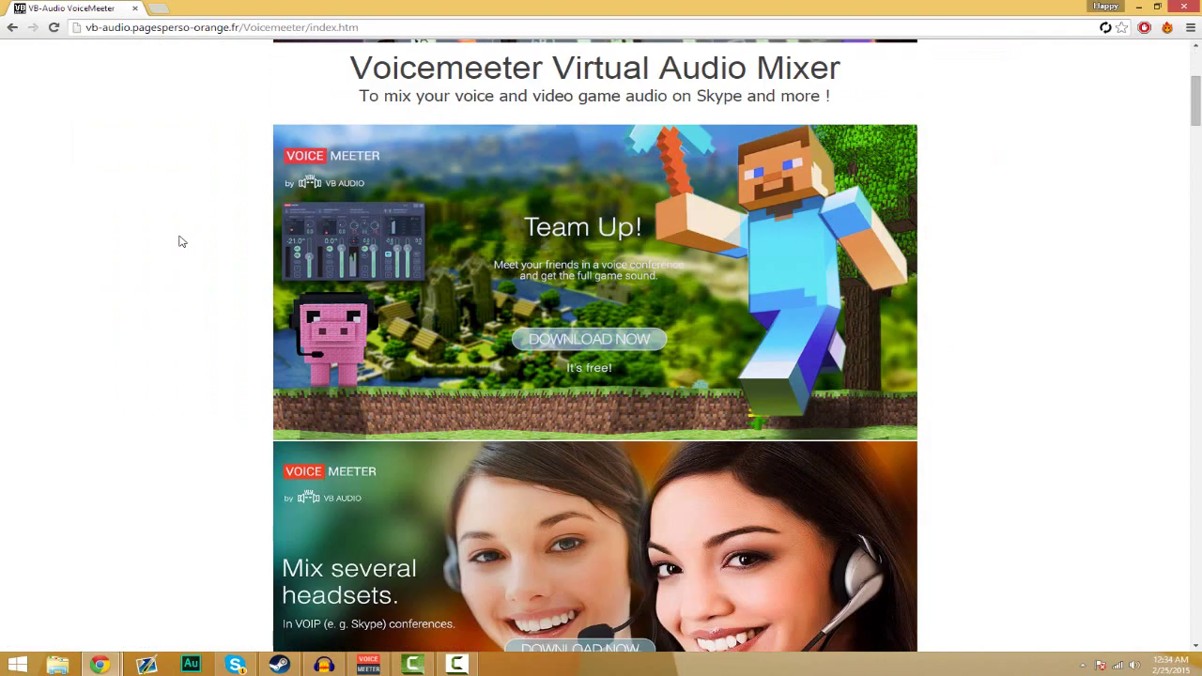
pyautogui.scroll(3, 181, 241)
pyautogui.scroll(-4, 180, 242)
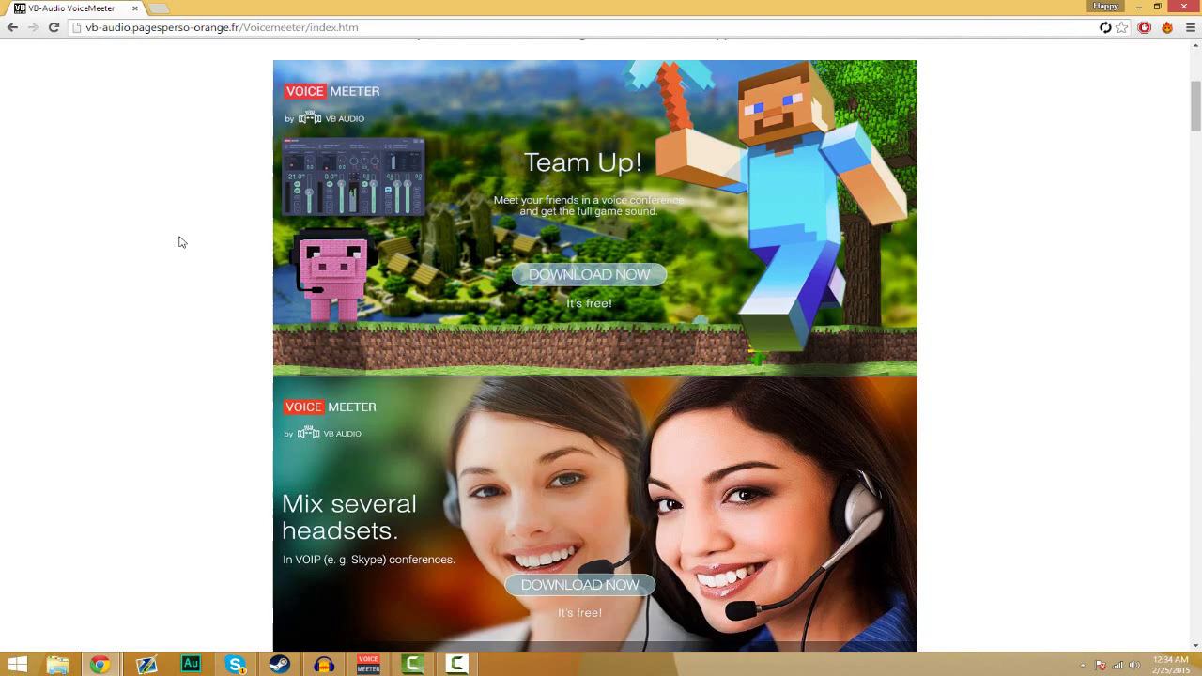
pyautogui.scroll(4, 181, 242)
pyautogui.scroll(-2, 558, 399)
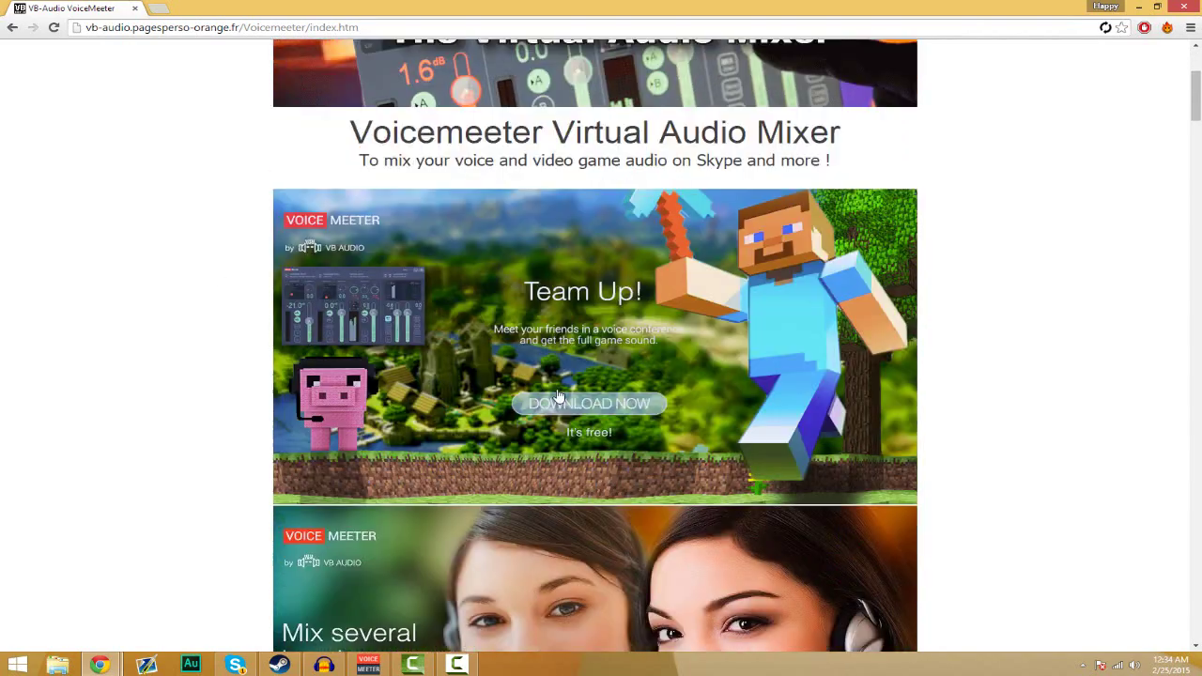
pyautogui.scroll(-1, 588, 374)
pyautogui.scroll(-2, 569, 276)
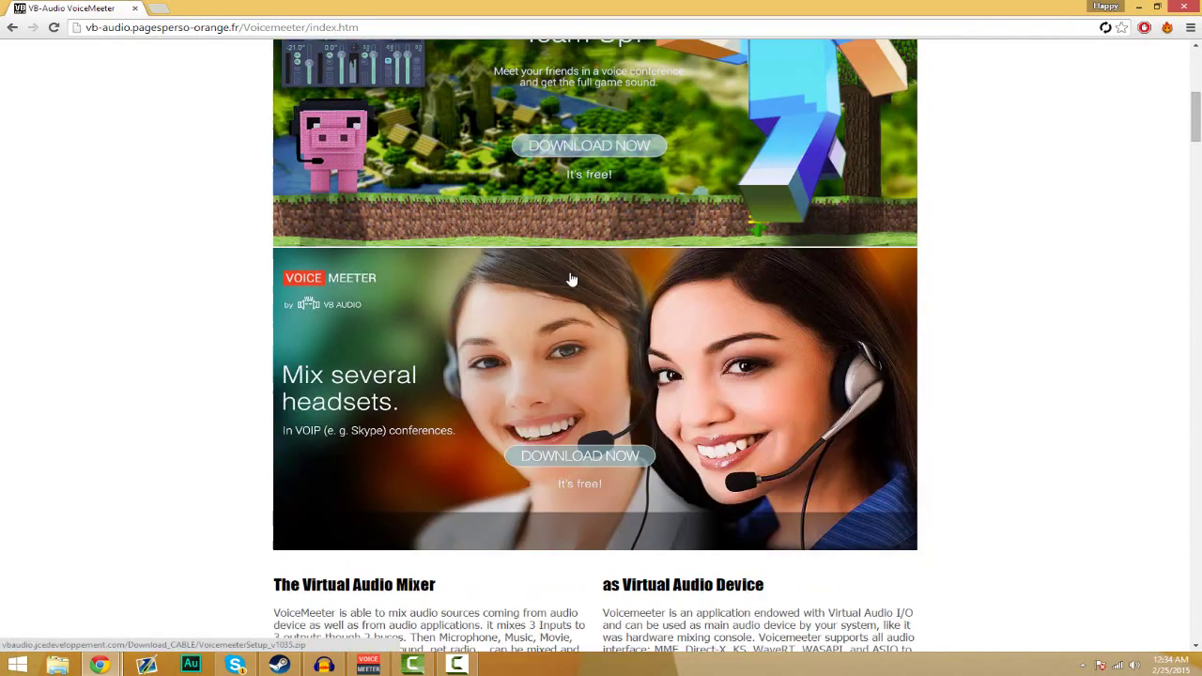
pyautogui.scroll(1, 643, 318)
pyautogui.click(620, 284)
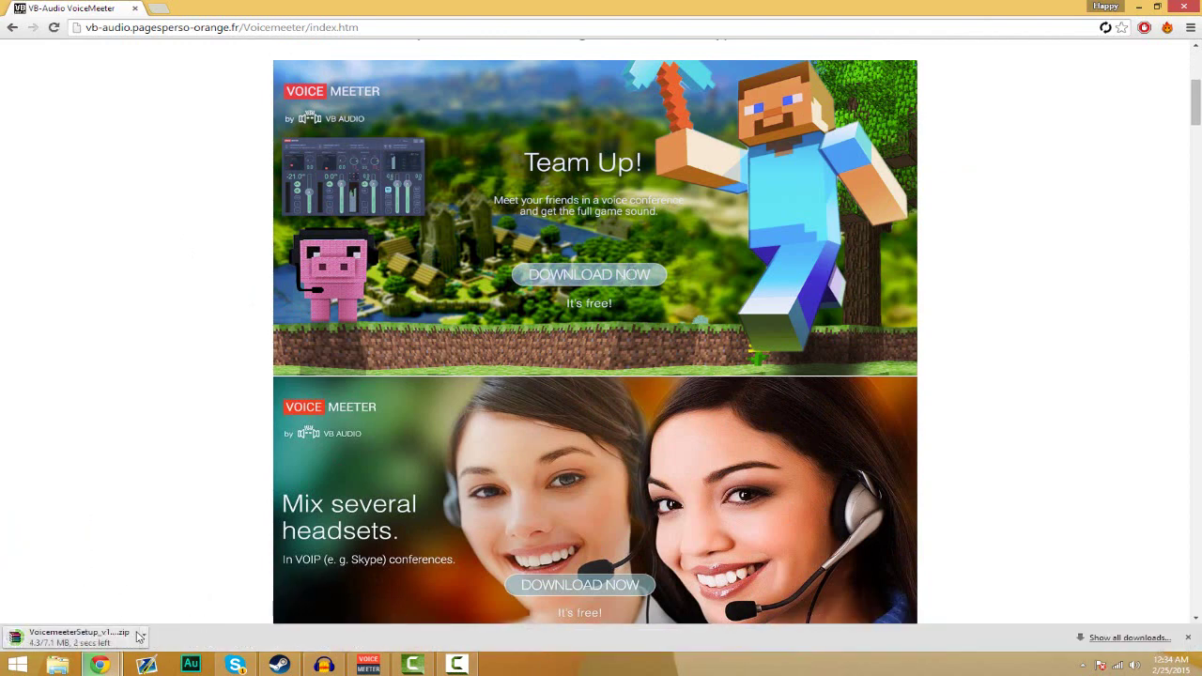
# Step: Open the downloaded Voicemeeter archive, inspect its setup application, and close the archive
pyautogui.click(128, 629)
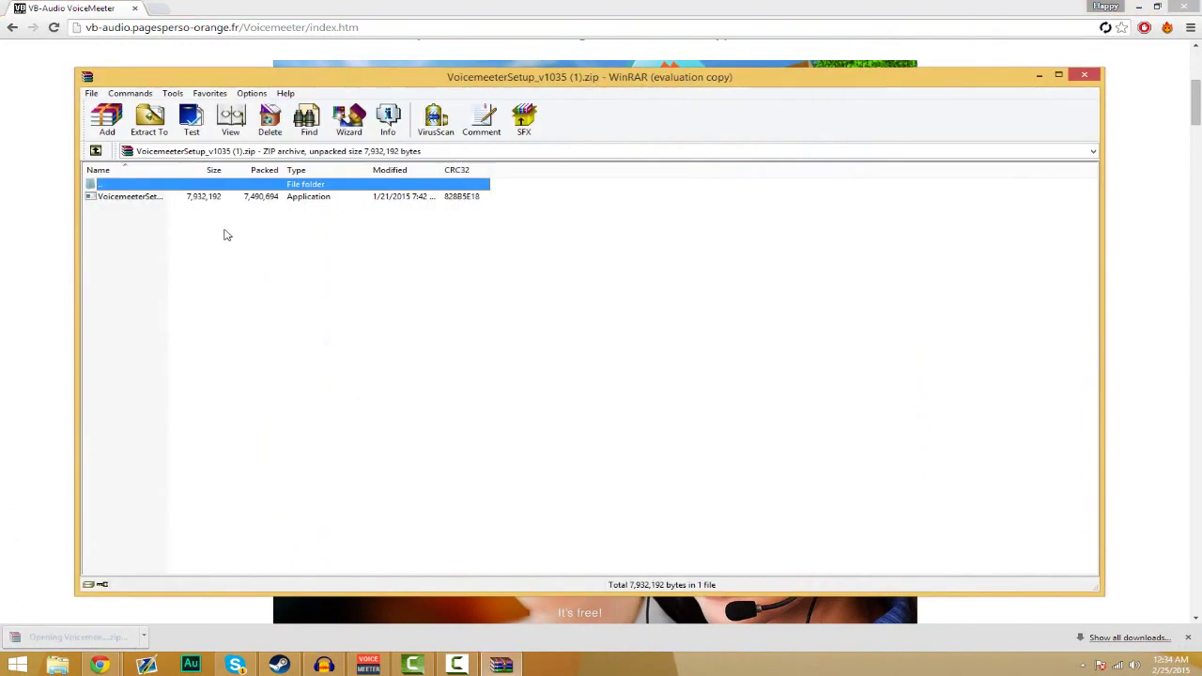
pyautogui.click(214, 199)
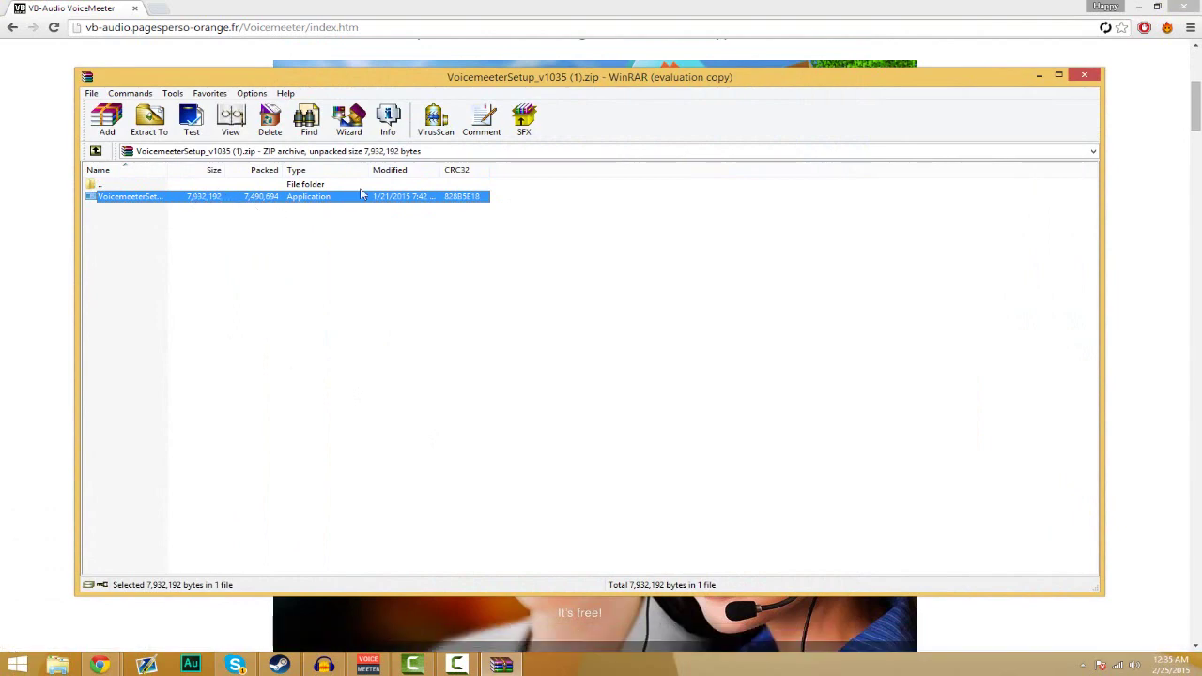
pyautogui.click(1084, 75)
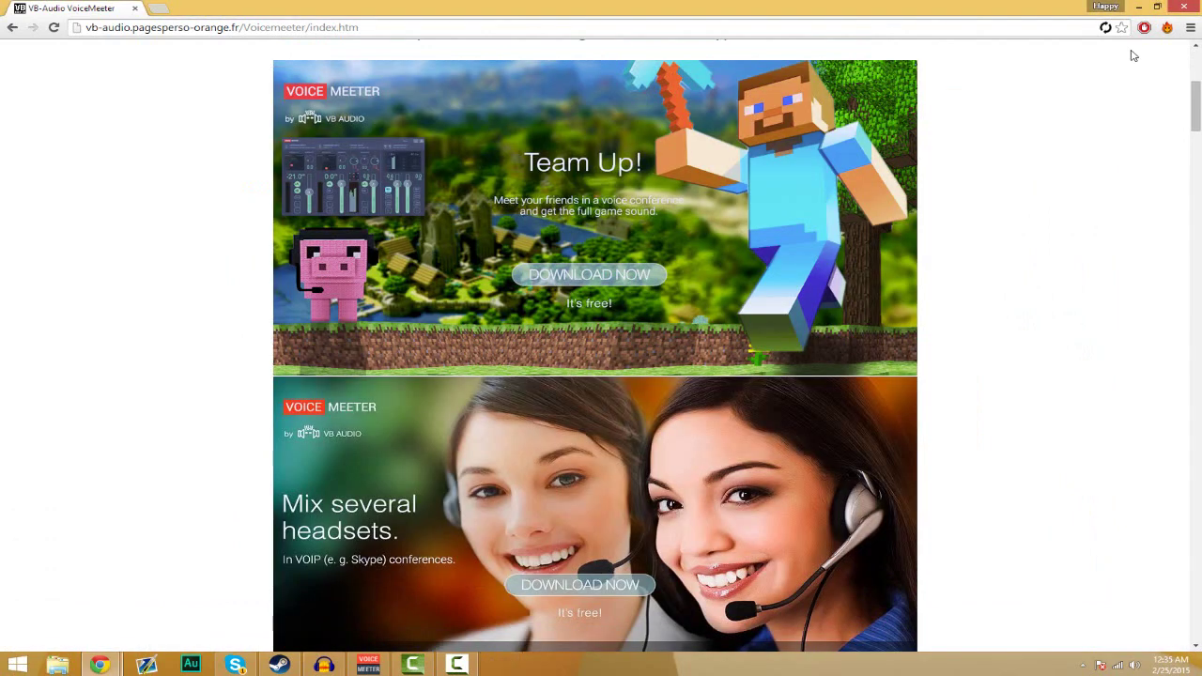
# Step: Close the browser and move the Voicemeeter mixer to the middle of the desktop
pyautogui.click(1186, 11)
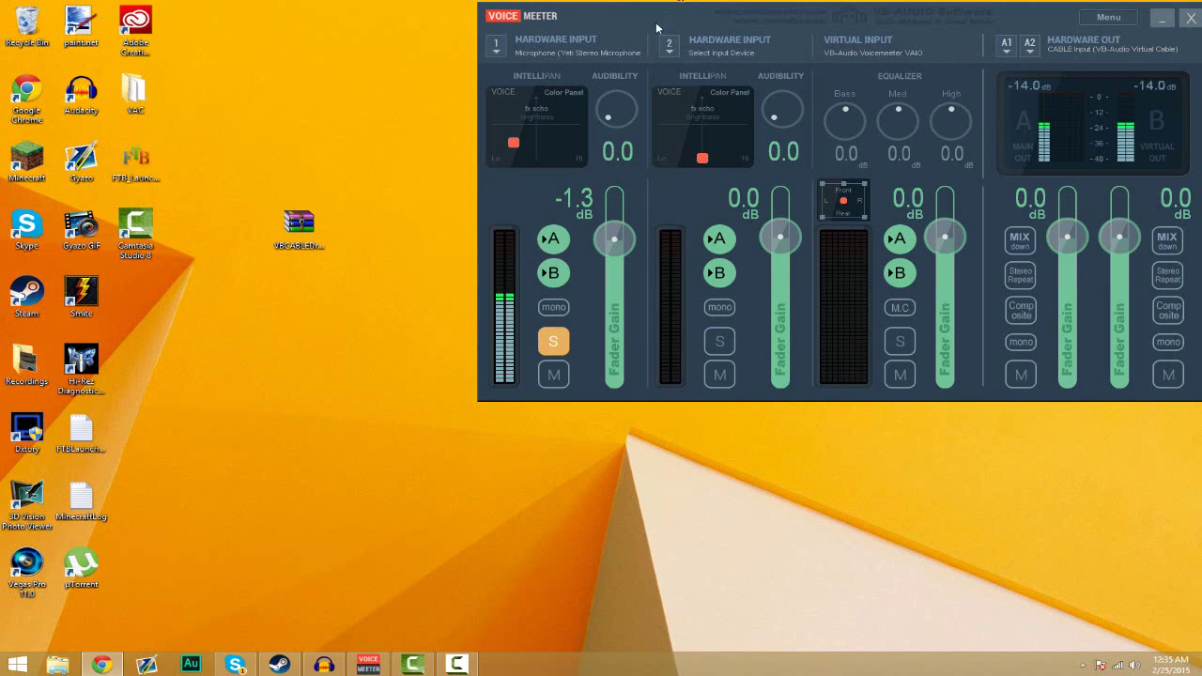
pyautogui.moveTo(601, 25); pyautogui.dragTo(453, 101)
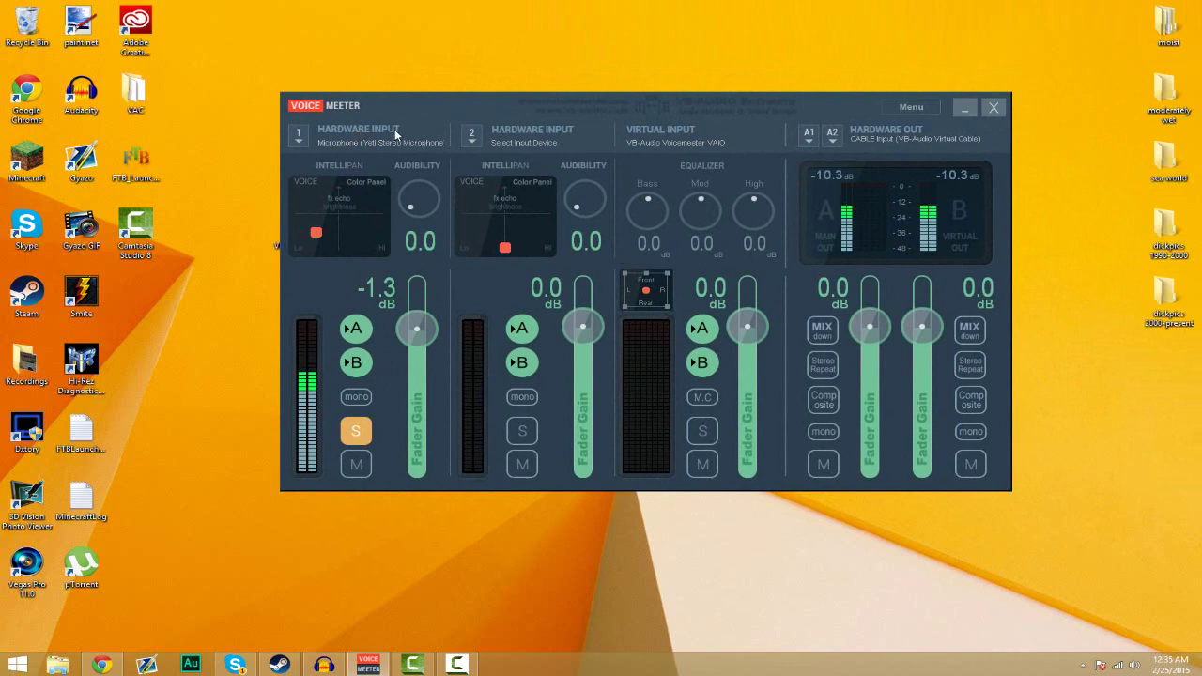
pyautogui.moveTo(403, 126); pyautogui.dragTo(399, 122)
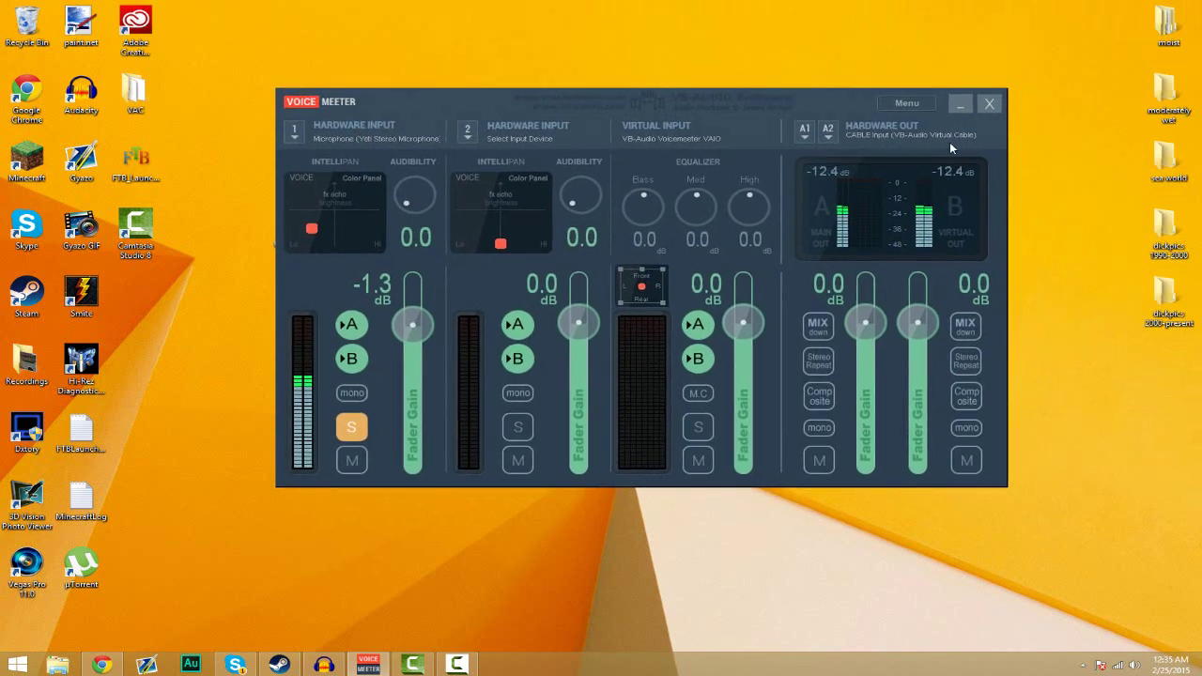
# Step: Review the devices available for Hardware Input 1 and hardware output A1, keeping the current selections
pyautogui.click(295, 139)
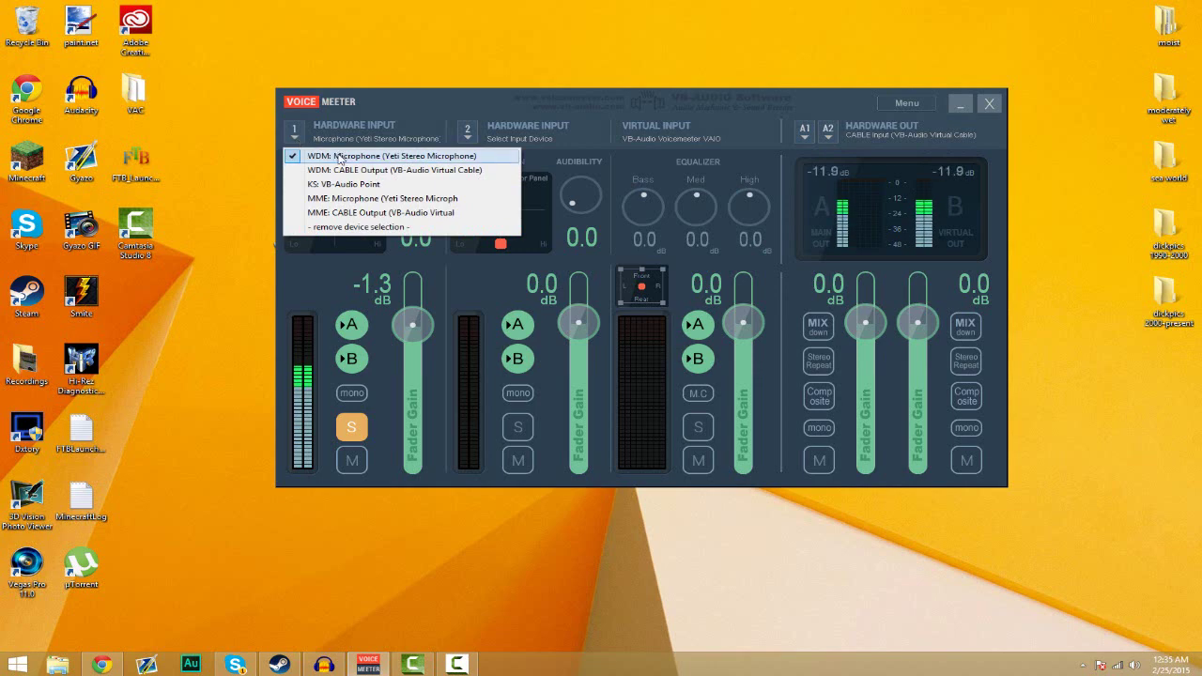
pyautogui.click(386, 111)
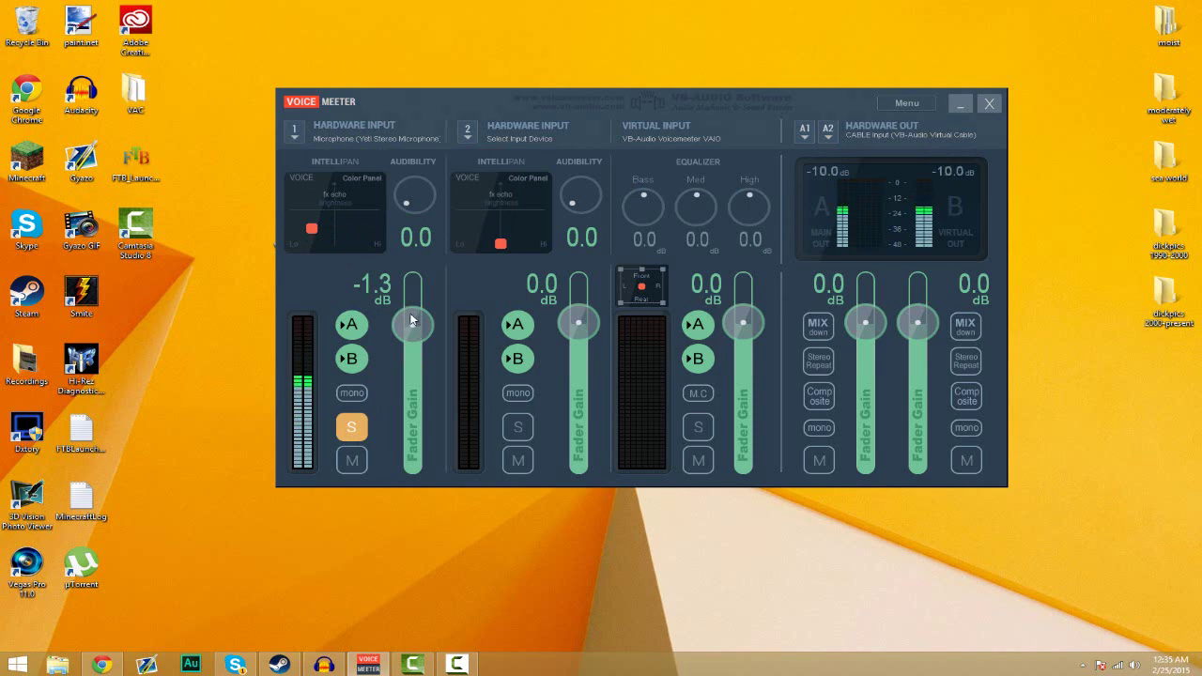
pyautogui.click(803, 134)
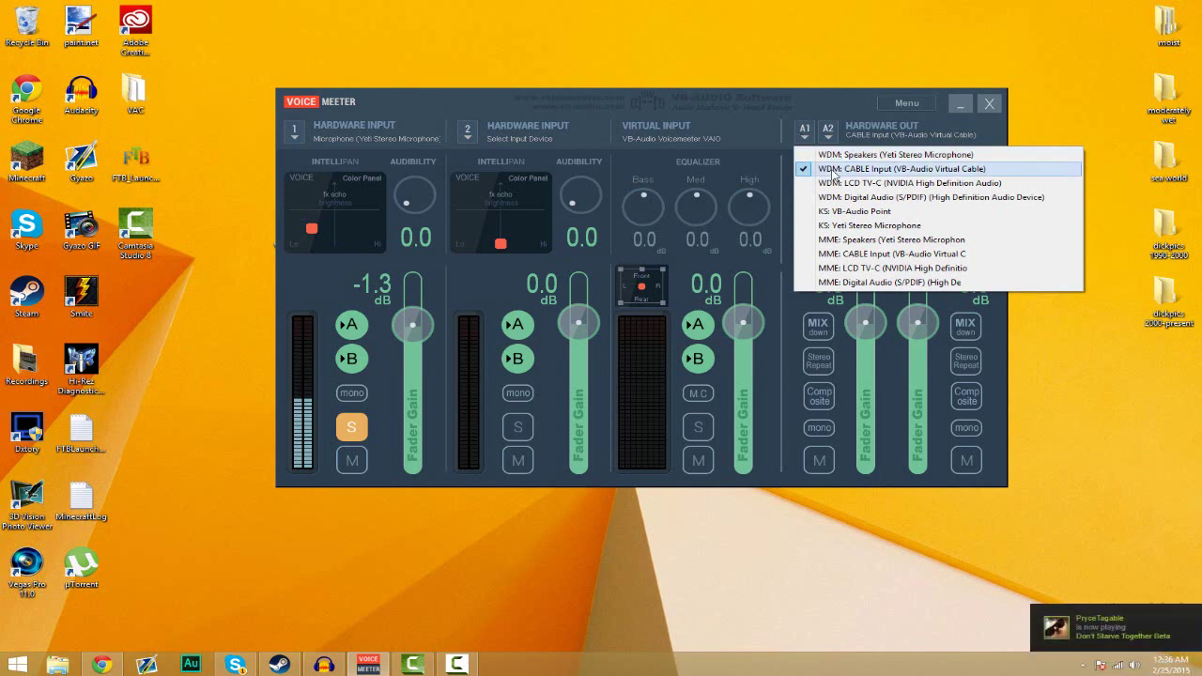
pyautogui.click(826, 106)
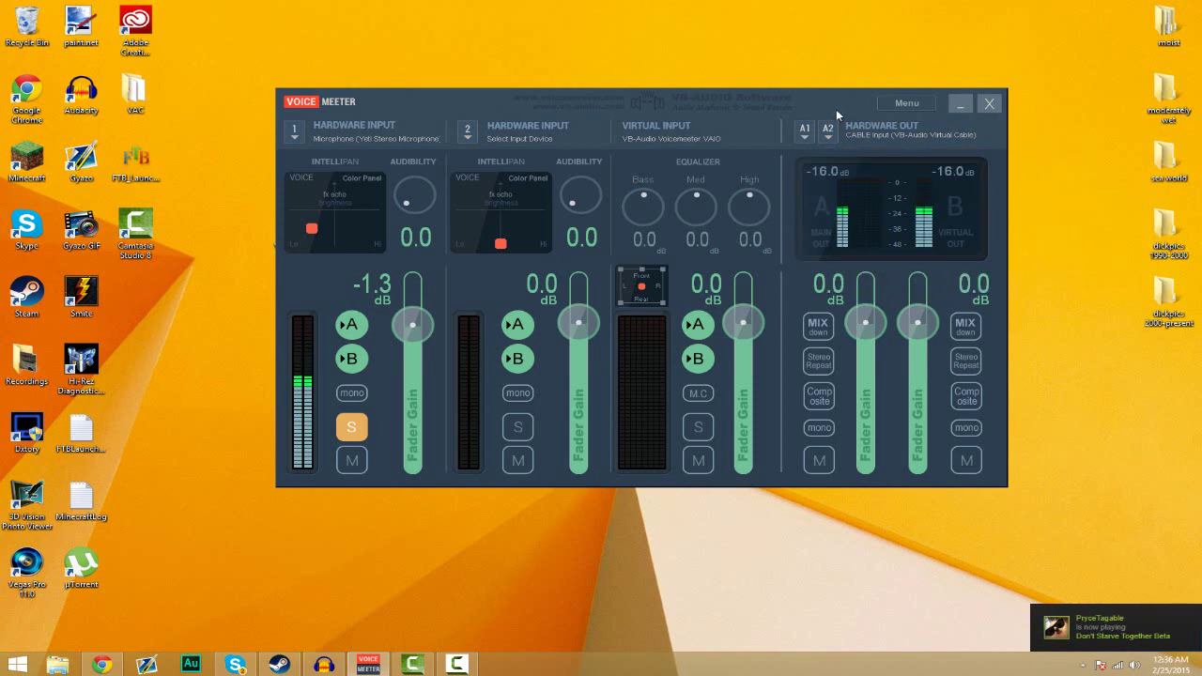
# Step: Switch to Audacity, check its recording device choices, and minimize it again
pyautogui.moveTo(346, 667)
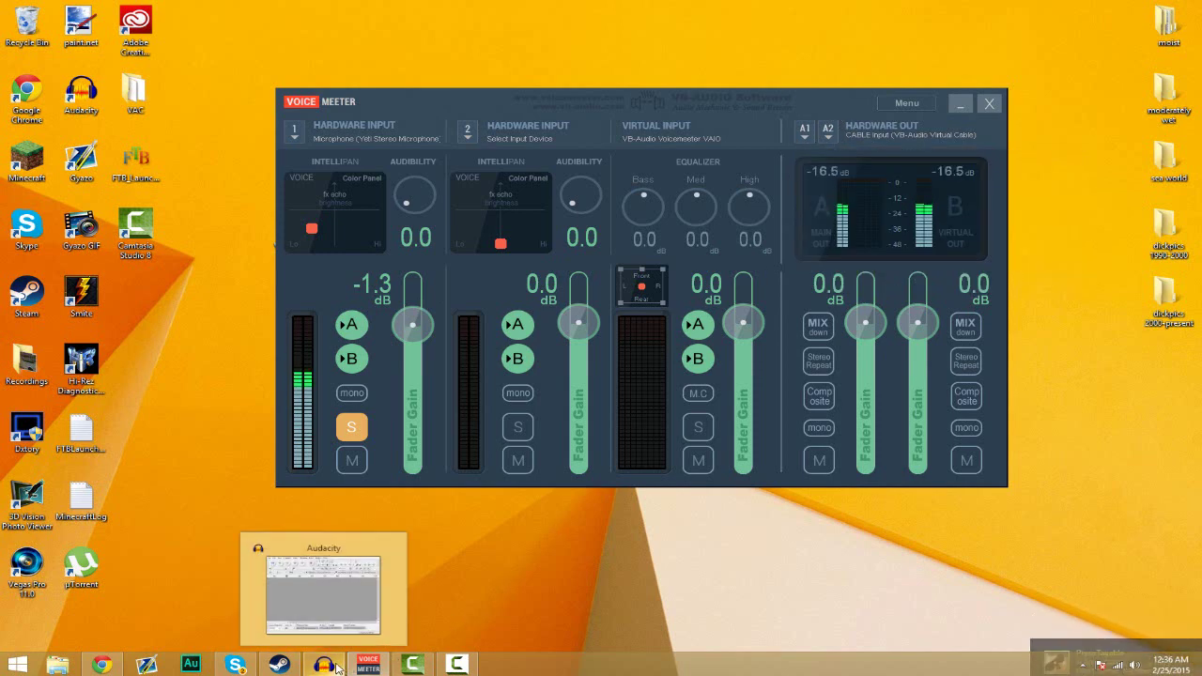
pyautogui.click(340, 665)
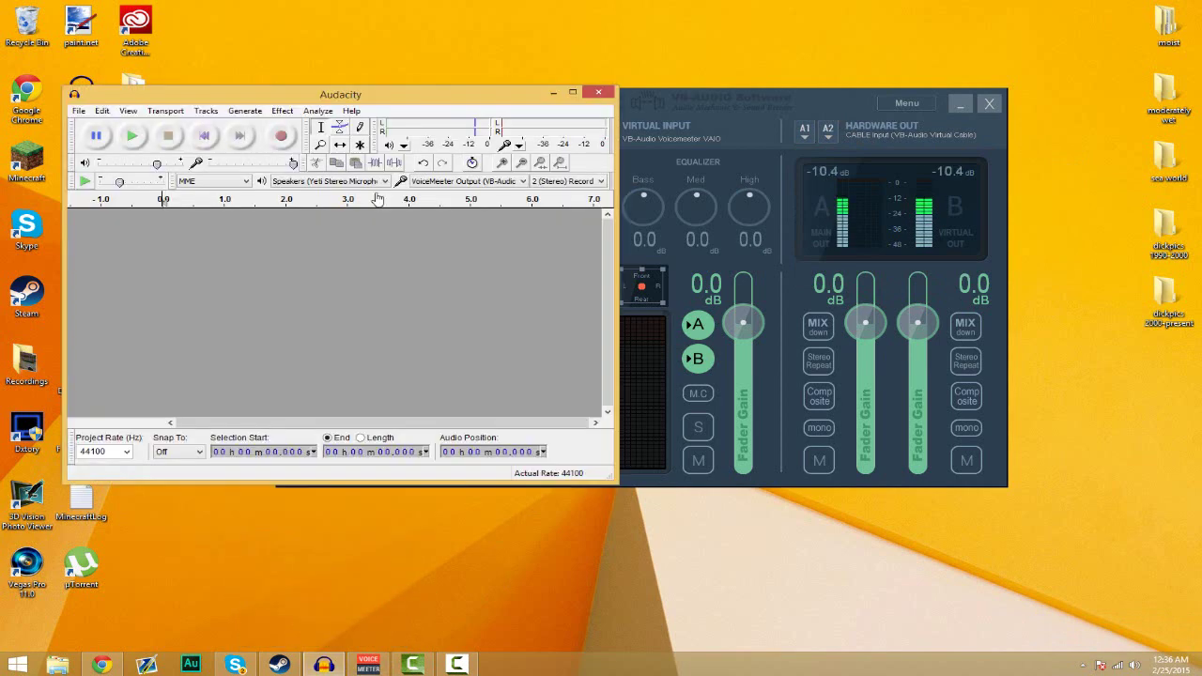
pyautogui.click(457, 181)
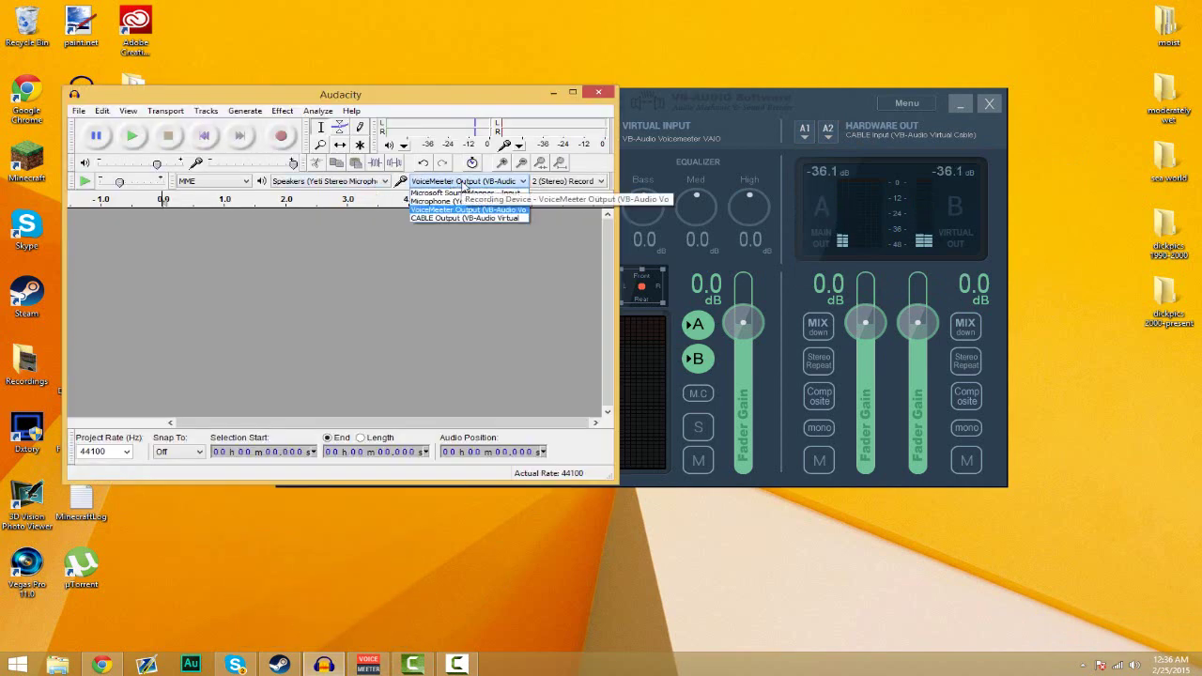
pyautogui.click(458, 181)
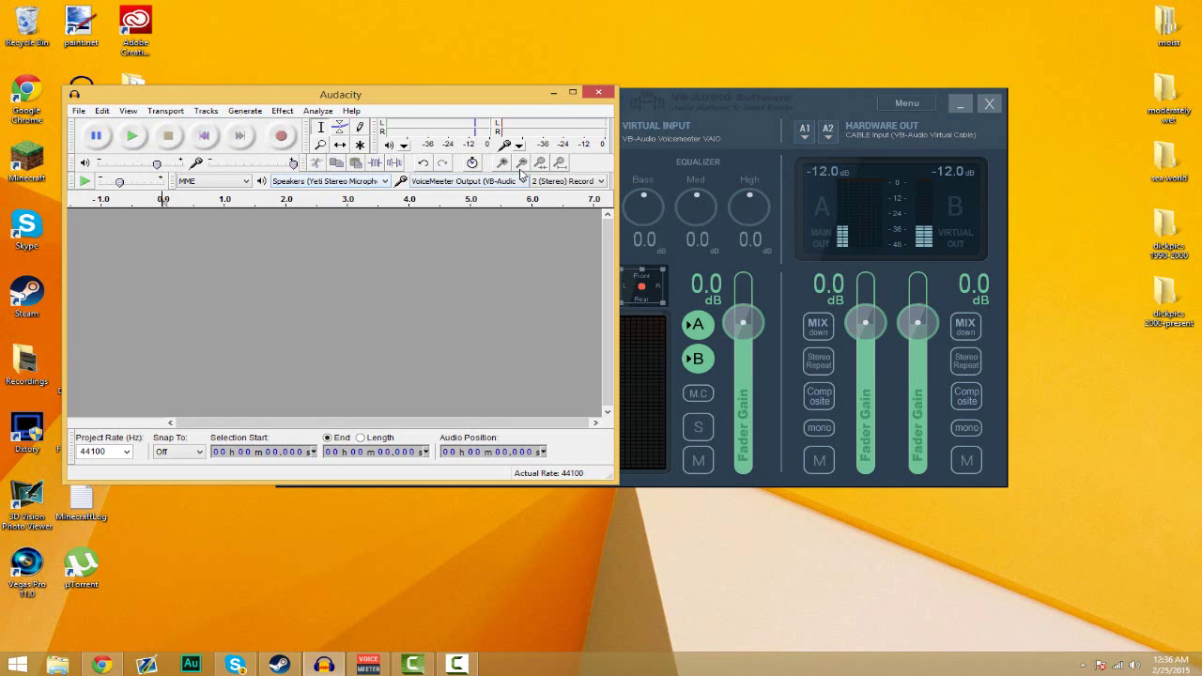
pyautogui.click(555, 93)
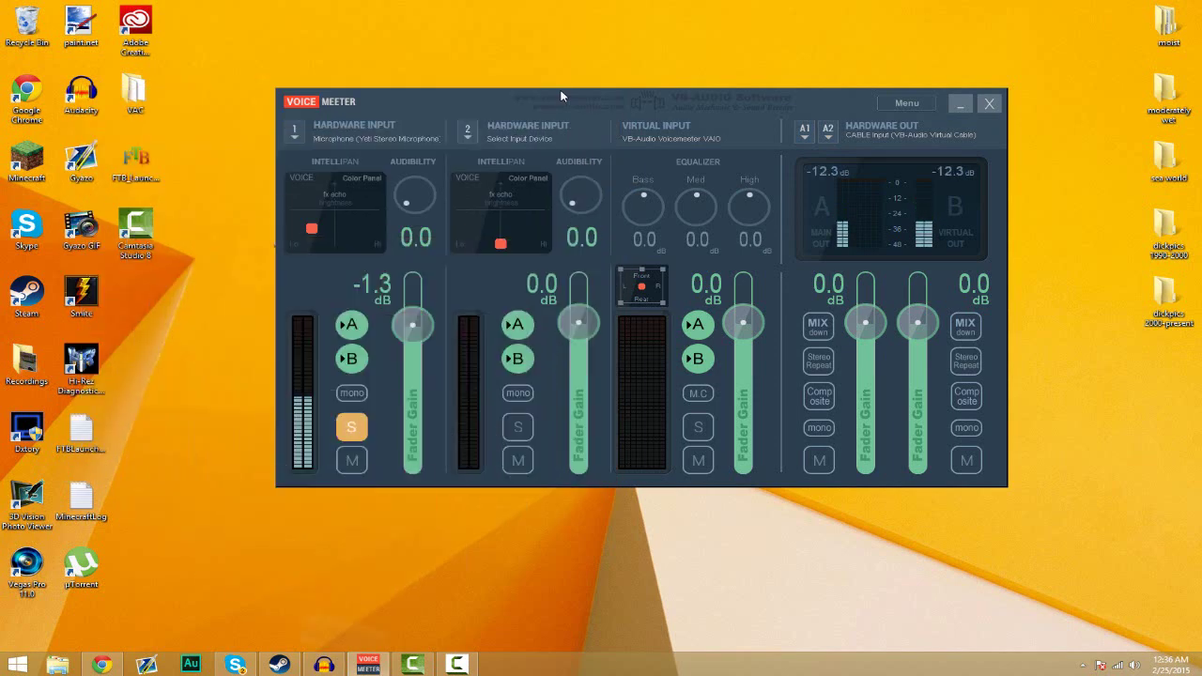
pyautogui.moveTo(813, 107); pyautogui.dragTo(791, 113)
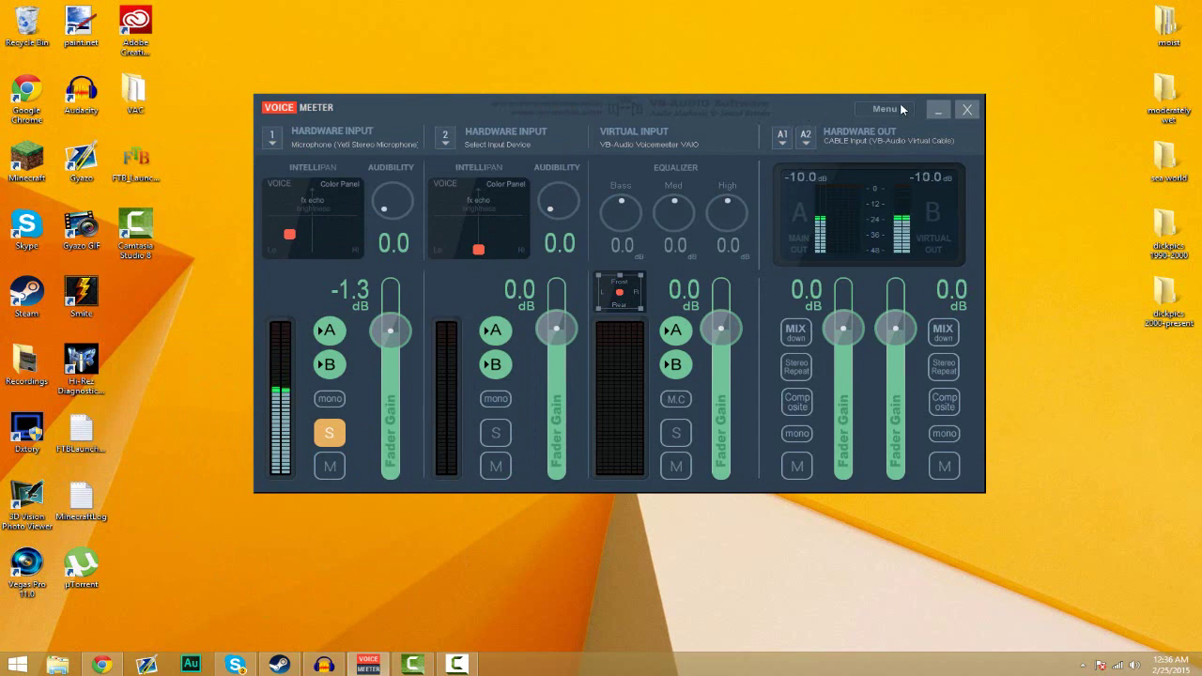
pyautogui.moveTo(538, 103); pyautogui.dragTo(560, 97)
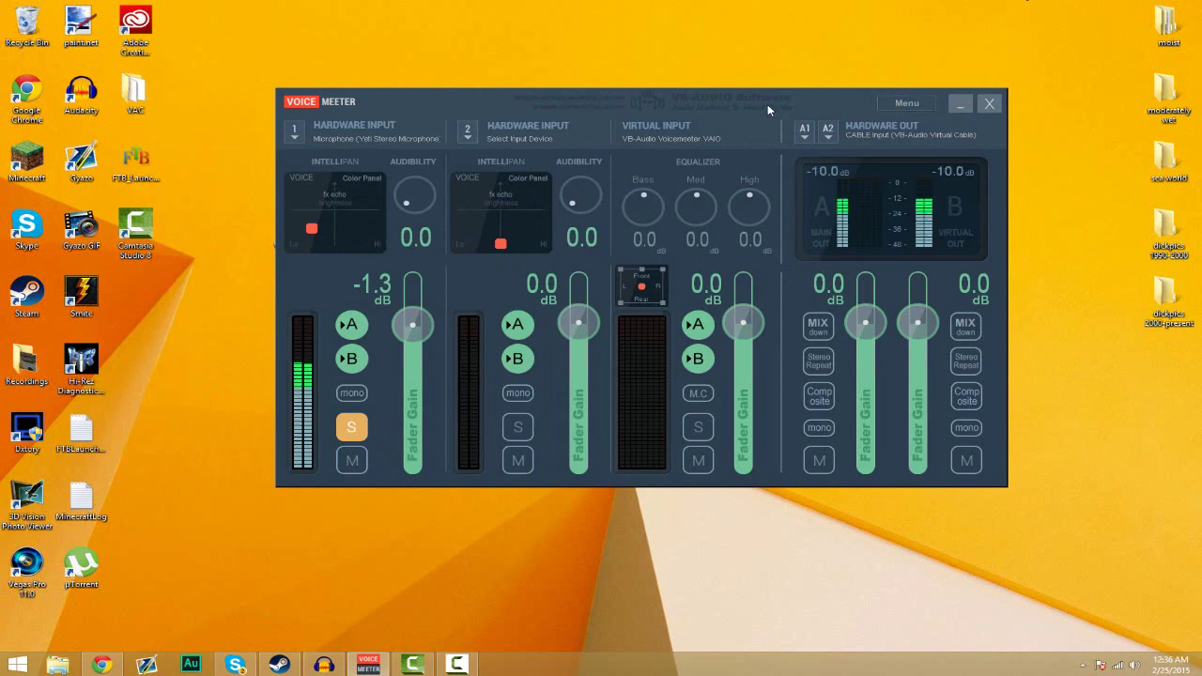
pyautogui.moveTo(804, 97); pyautogui.dragTo(791, 101)
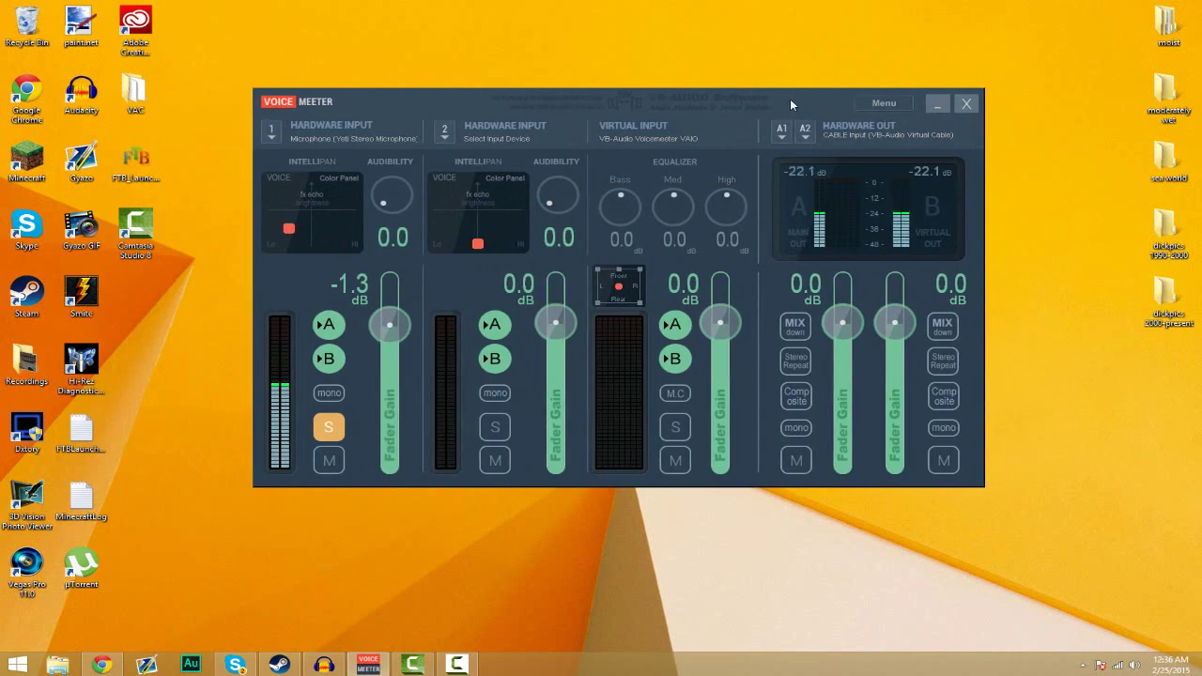